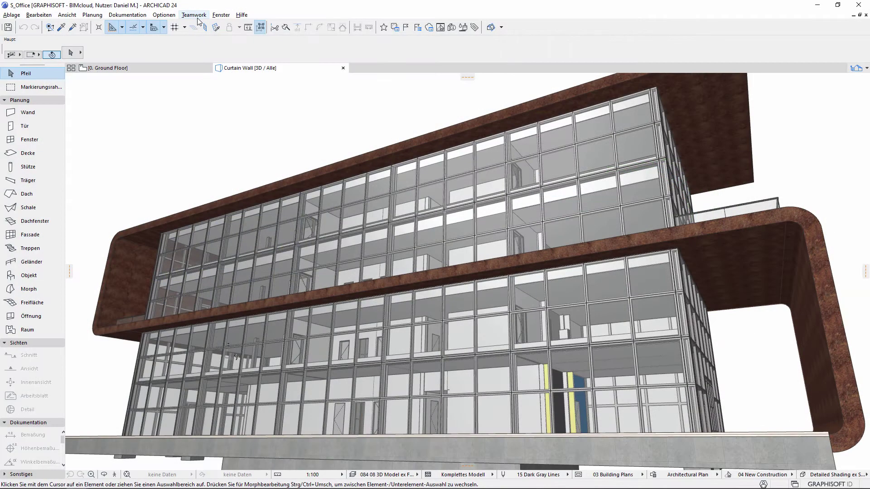
Step: Open the Teamwork menu over the S_Office 3D office building model
left_click(198, 18)
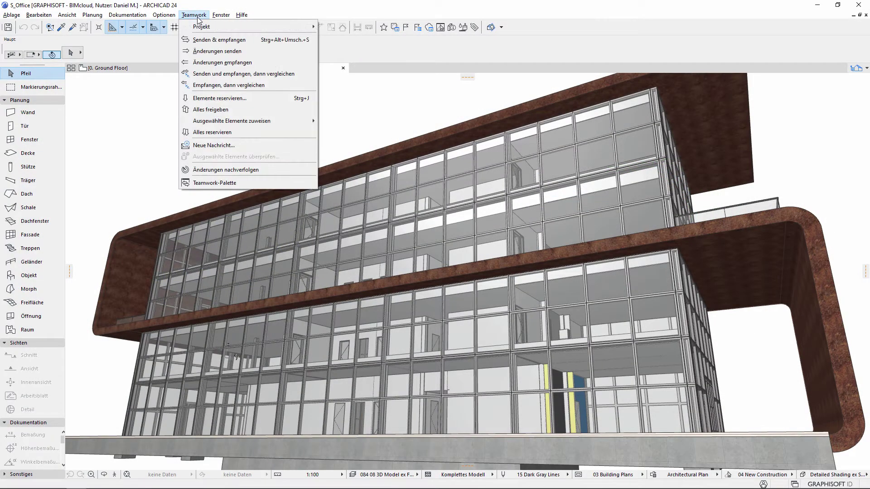
Step: Create a new change-tracking subscription named Fassade
left_click(228, 172)
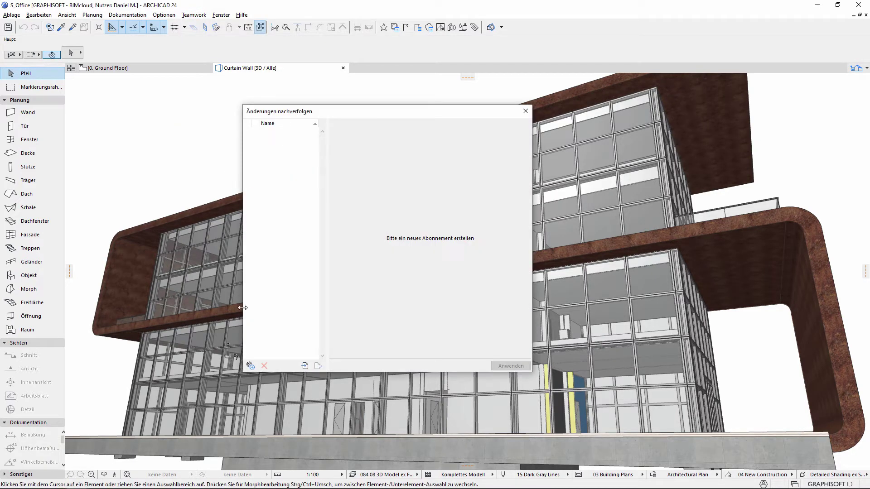
left_click(250, 367)
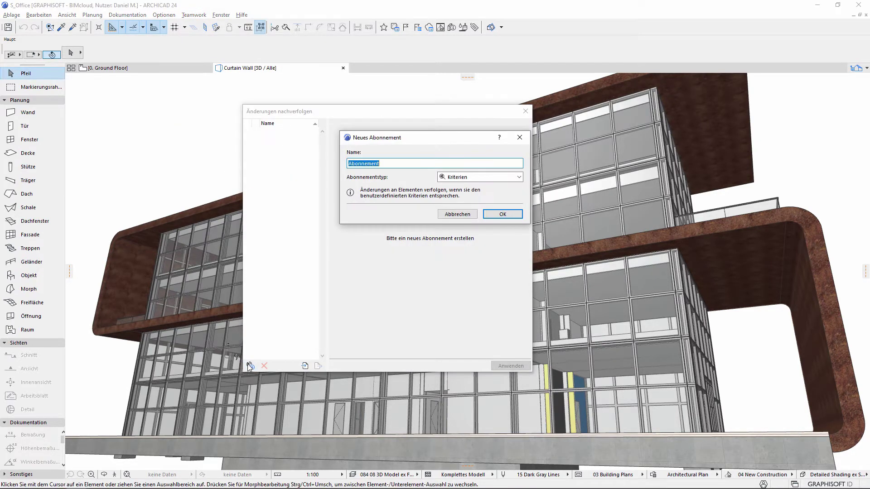
type("Fassade")
left_click(485, 216)
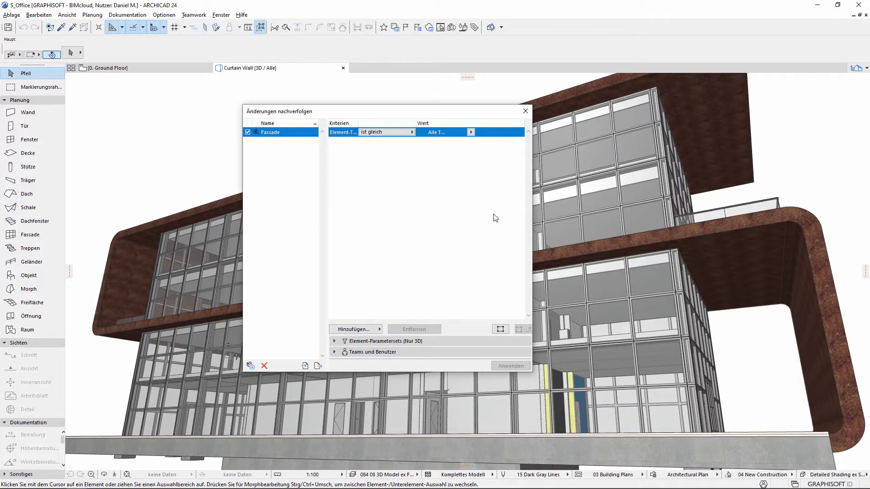
Step: Set Element-Typ ist gleich Fassade, review the parameter sets, and apply the subscription
left_click(470, 132)
left_click(494, 117)
left_click(376, 341)
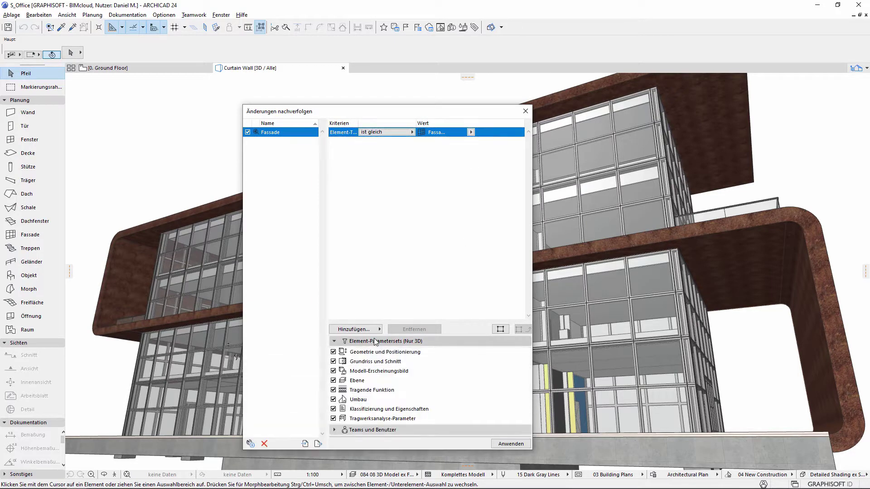
left_click(512, 447)
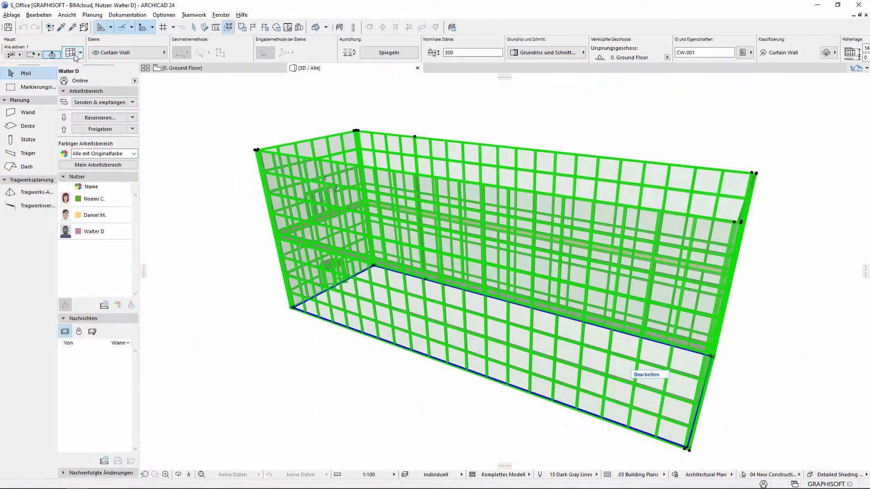
Step: Add a third curtain wall grid column, with columns A and C at 1000 and B at 2000
left_click(75, 55)
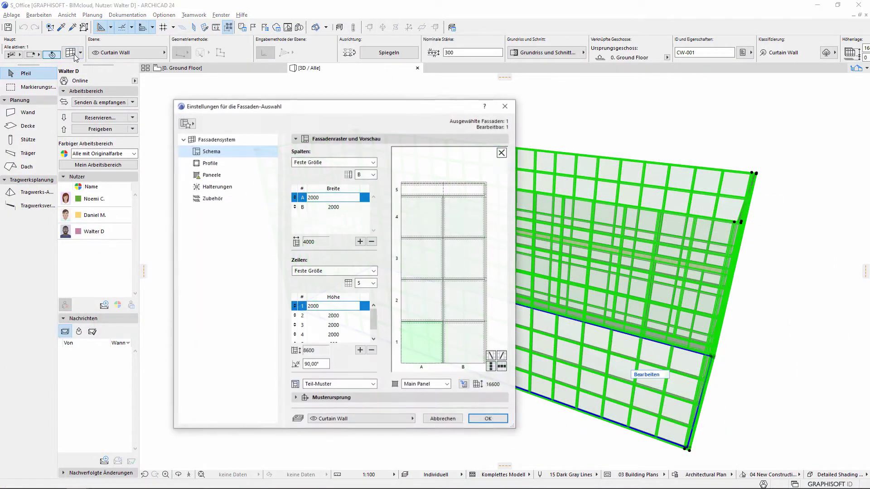
left_click(360, 241)
left_click(345, 200)
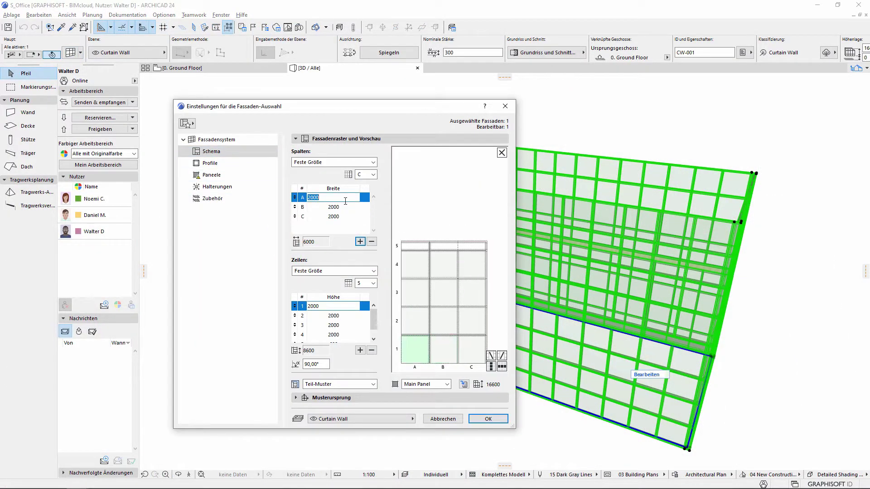
type("1000")
left_click(346, 216)
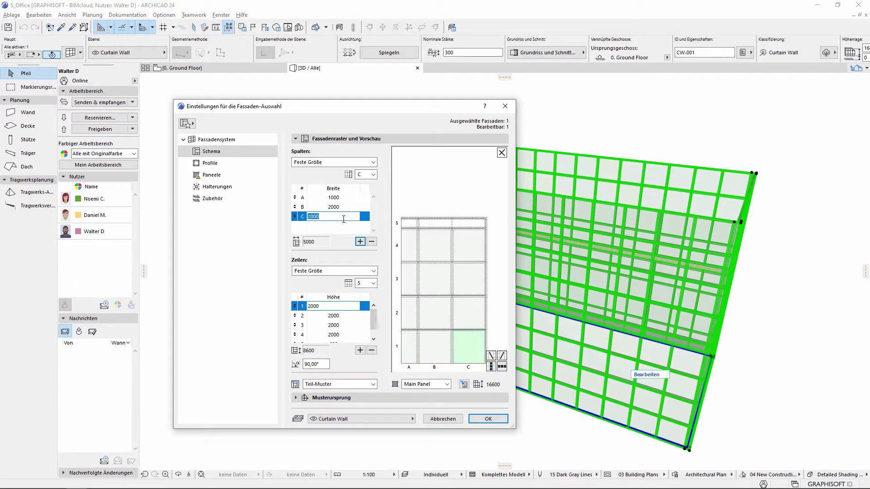
type("1000")
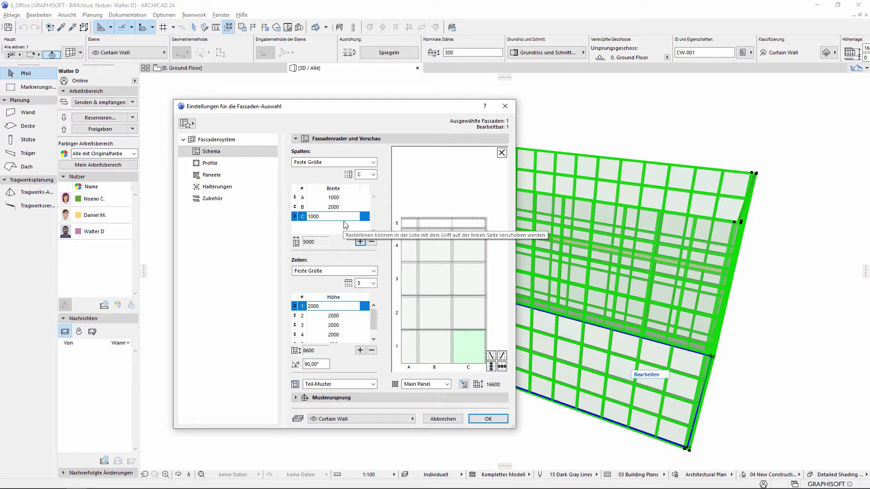
left_click(486, 419)
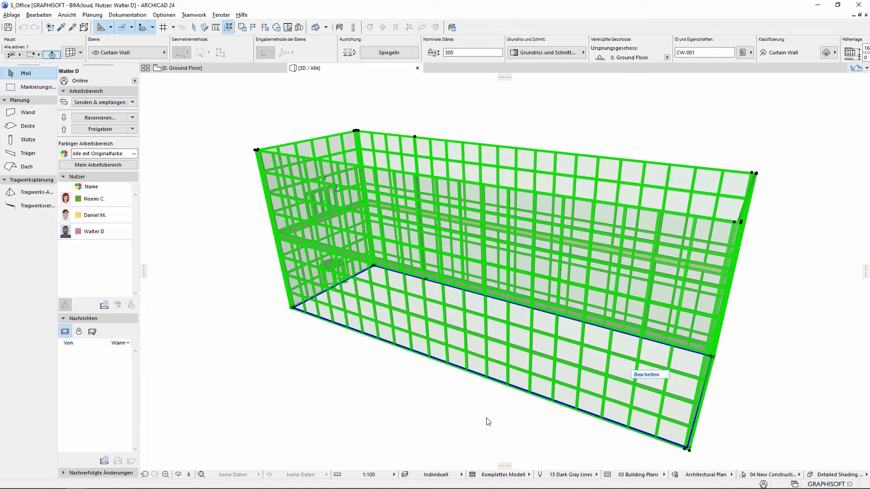
Step: Send the curtain wall edits, then receive tracked change CW-001 with model comparison
left_click(133, 102)
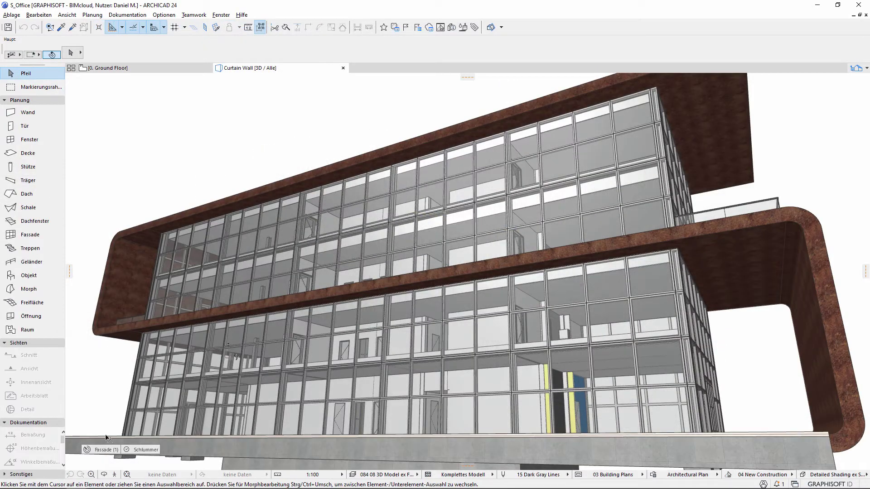
left_click(111, 451)
left_click(438, 164)
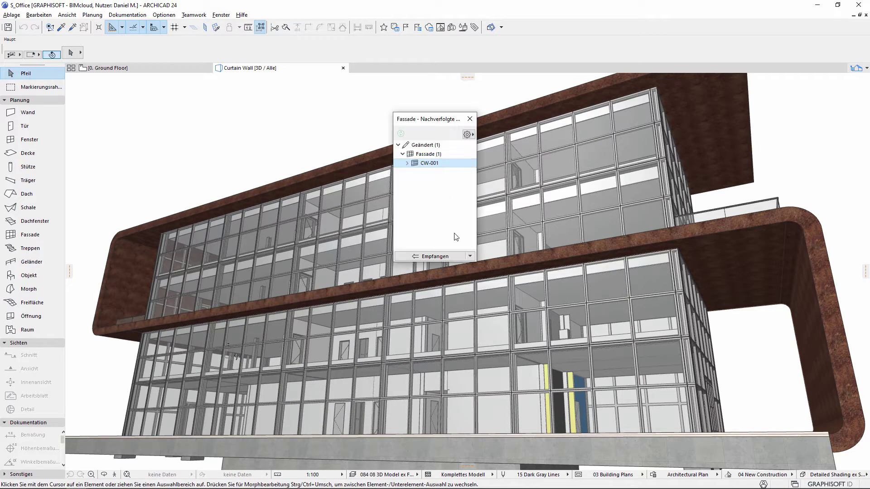
left_click(470, 256)
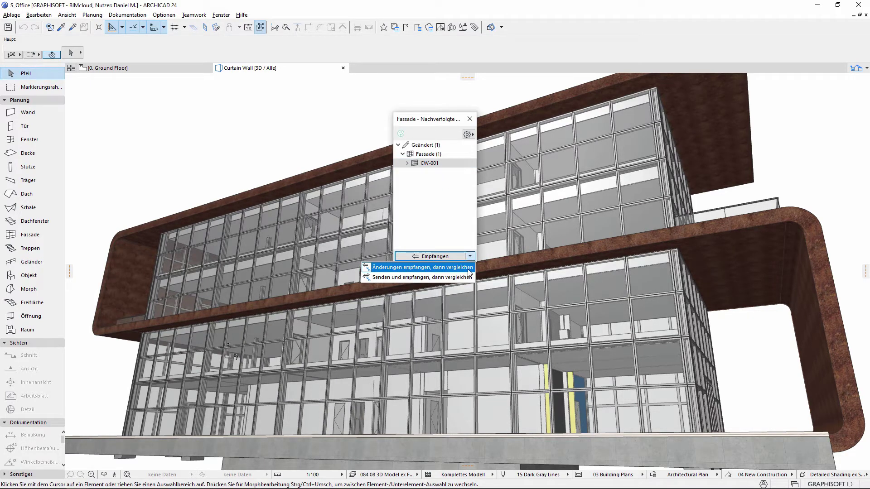
left_click(468, 268)
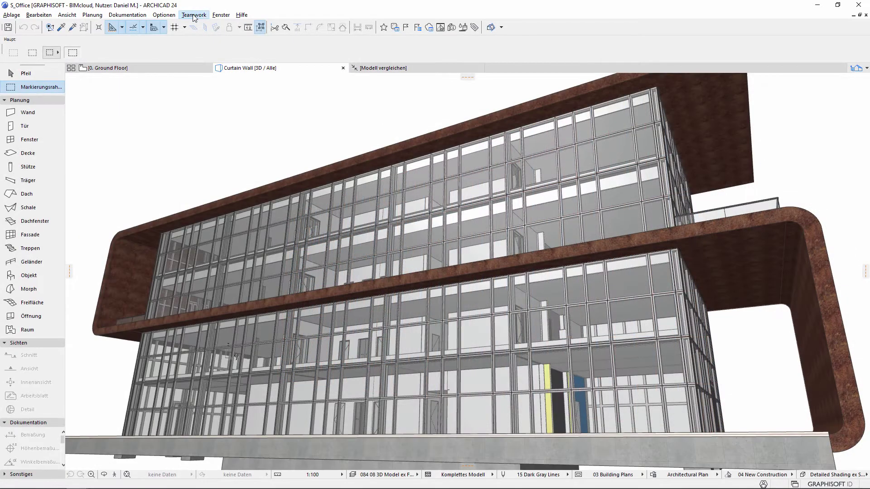
Step: Reopen Teamwork > Änderungen nachverfolgen and start another new subscription
left_click(194, 15)
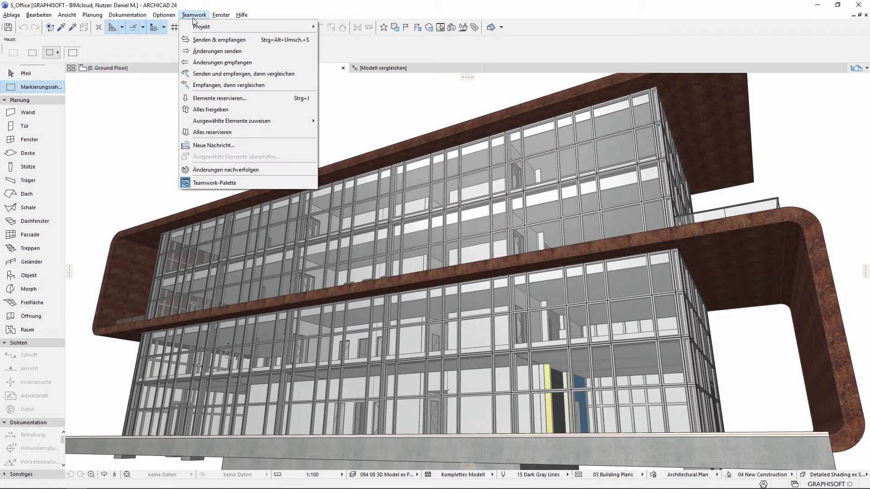
left_click(217, 170)
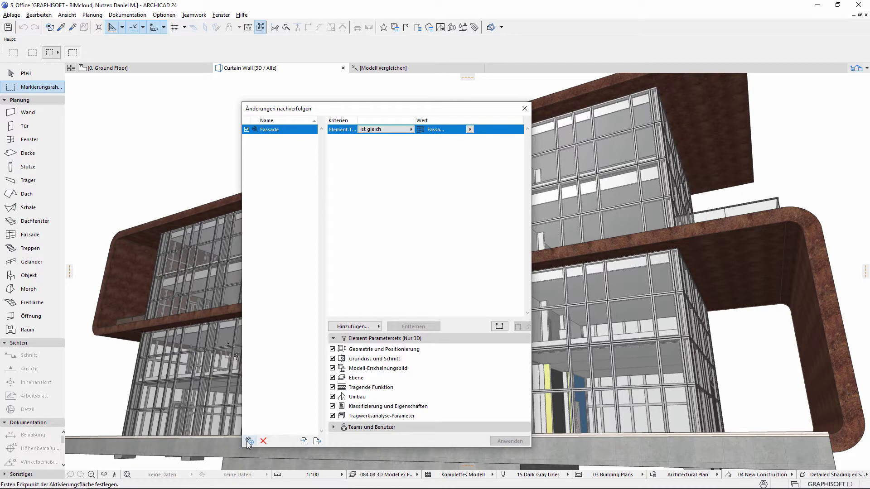
left_click(249, 441)
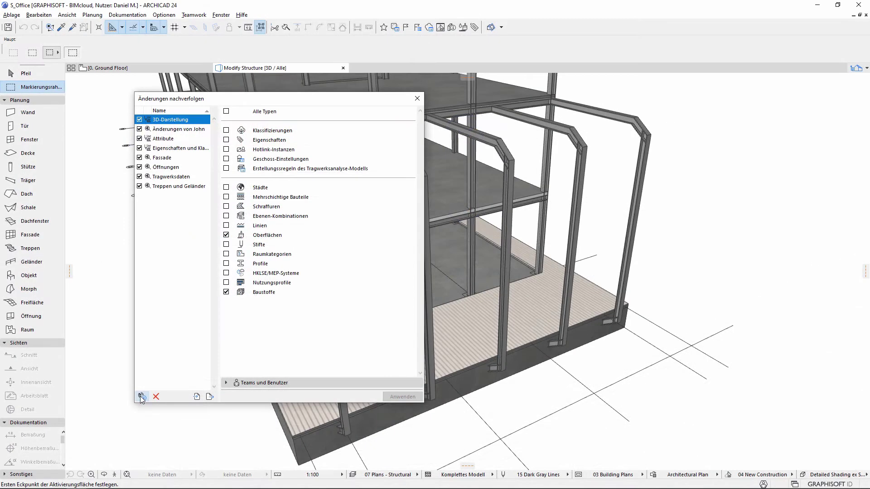
Step: Create a subscription named Stahltragwerk that tracks element type Stütze
left_click(142, 397)
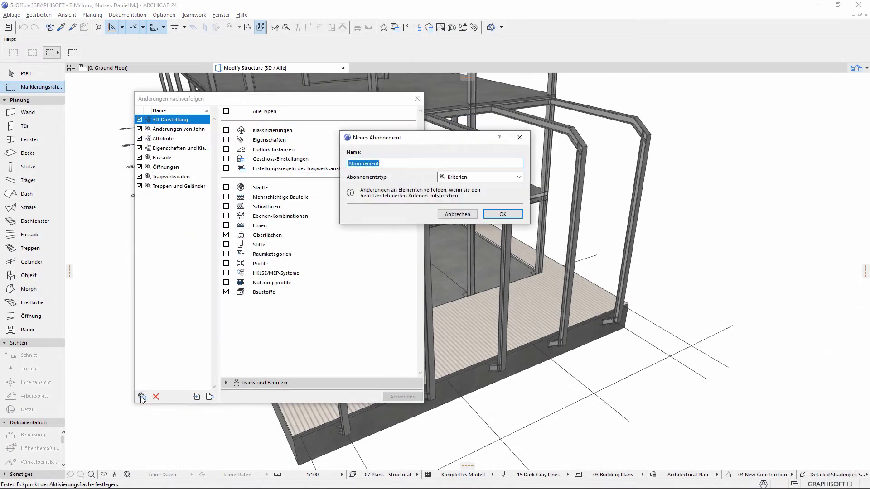
type("Stahltragwerk")
left_click(503, 214)
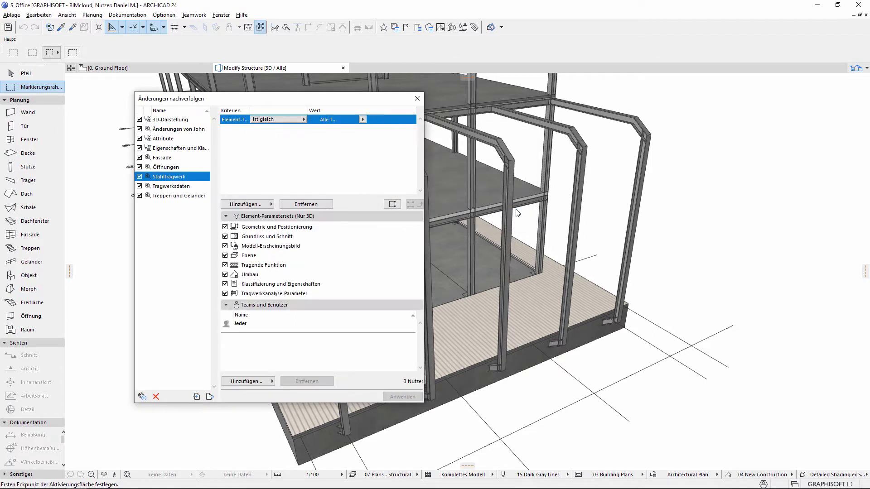
left_click(363, 119)
left_click(385, 169)
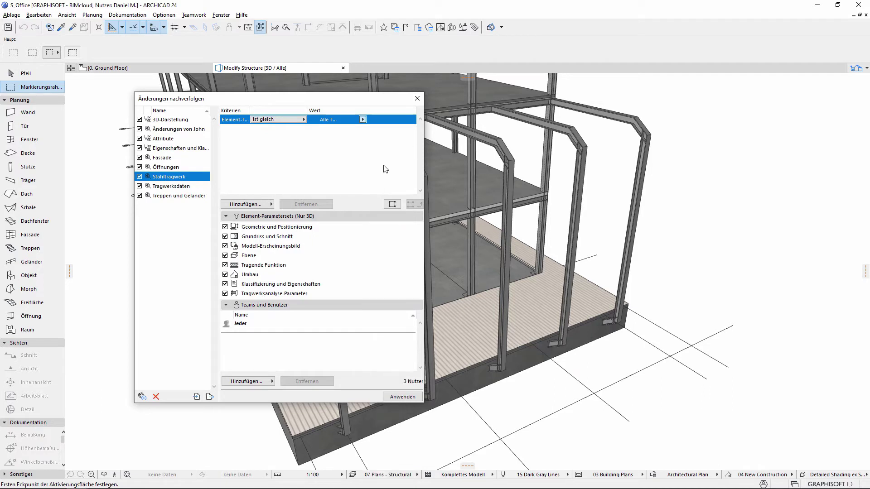
Step: Add another Element-Typ criterion to the Stahltragwerk subscription
left_click(259, 204)
type("typ")
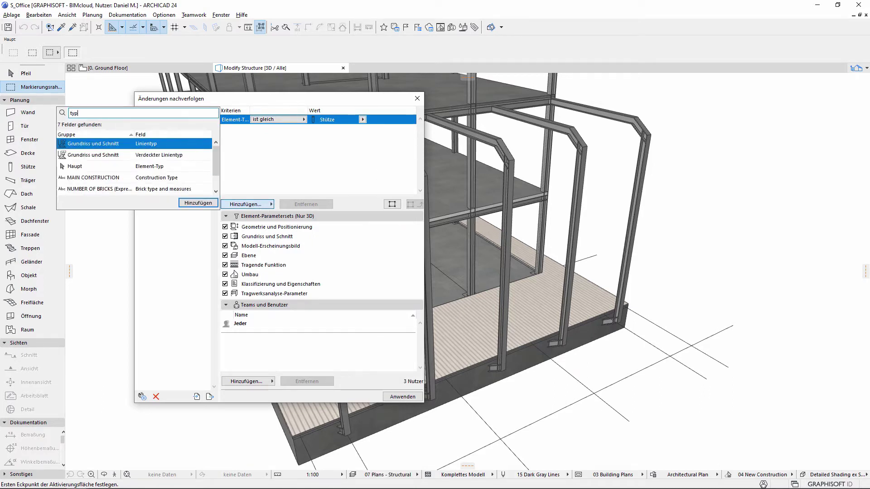
double_click(113, 167)
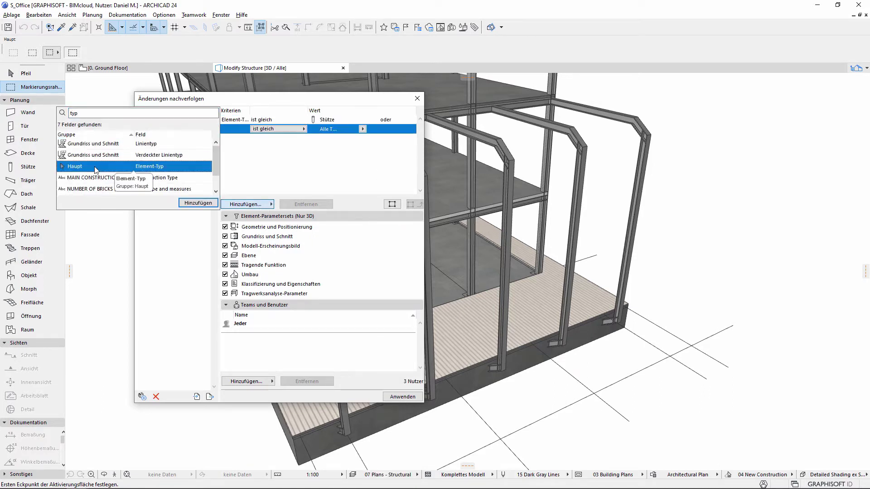
Step: Add a Profilname contains Steel Universal Section criterion and untick Grundriss und Schnitt
left_click(102, 113)
type("profil")
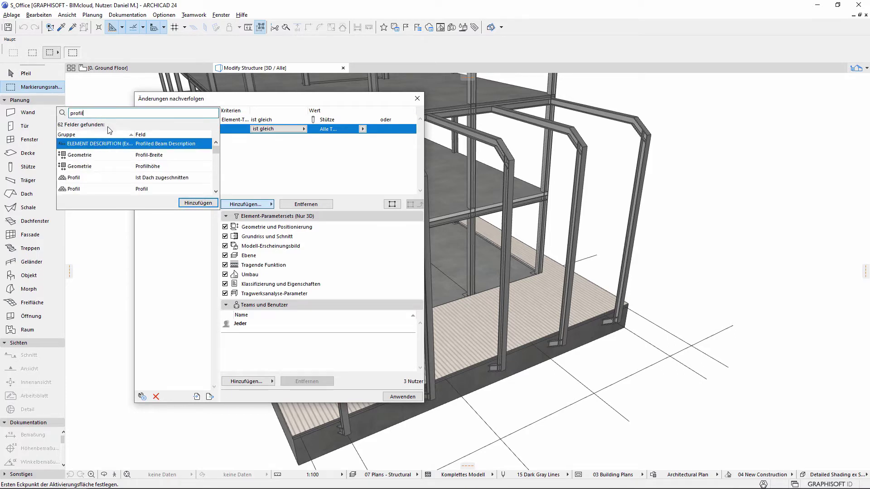
scroll(171, 181, "down", 1)
left_click(171, 169)
double_click(171, 173)
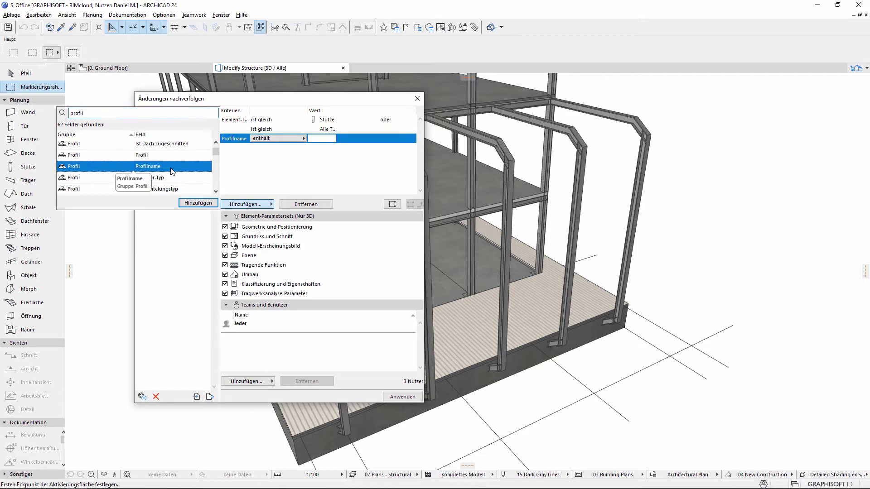
left_click(331, 138)
type("Steel")
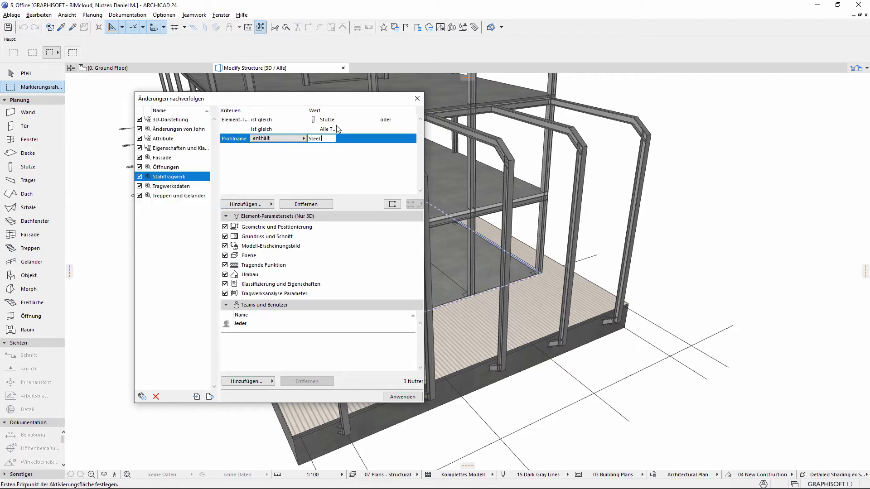
type("Universal Section")
key("Home")
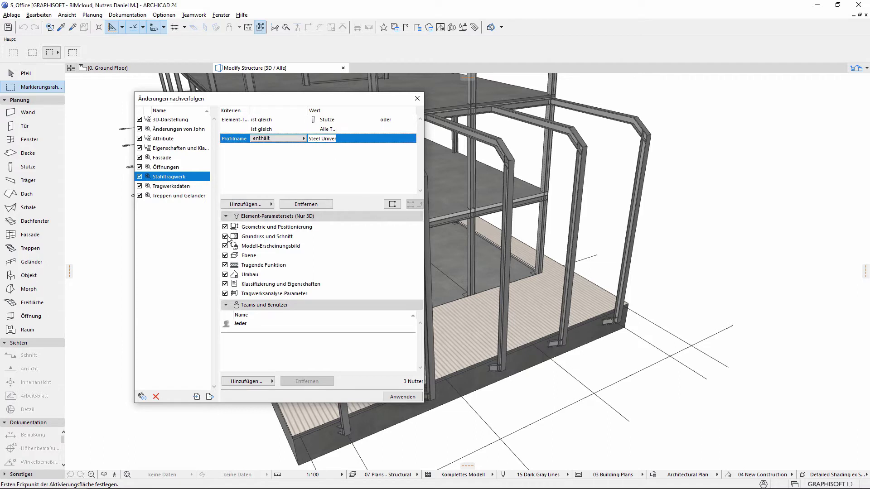
left_click(225, 236)
Step: Untick Umbau, Klassifizierung und Eigenschaften and Tragwerksanalyse-Parameter in the tracked parameter groups
left_click(225, 274)
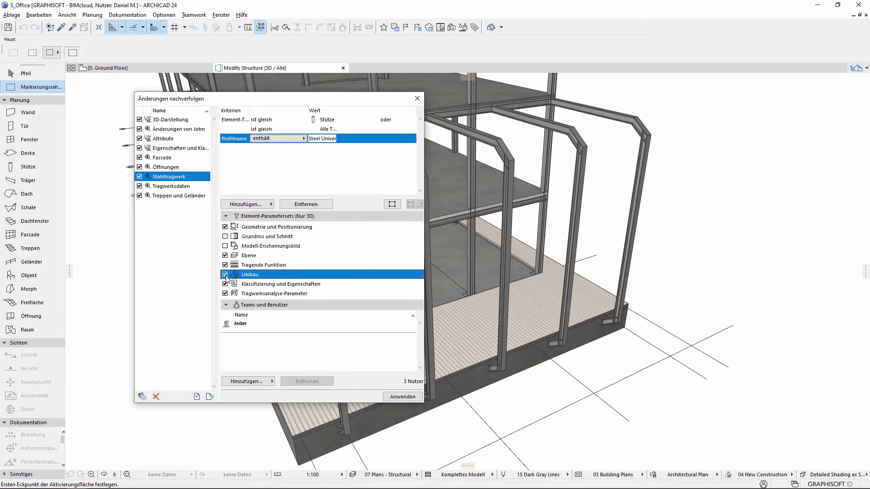
left_click(225, 283)
left_click(290, 227)
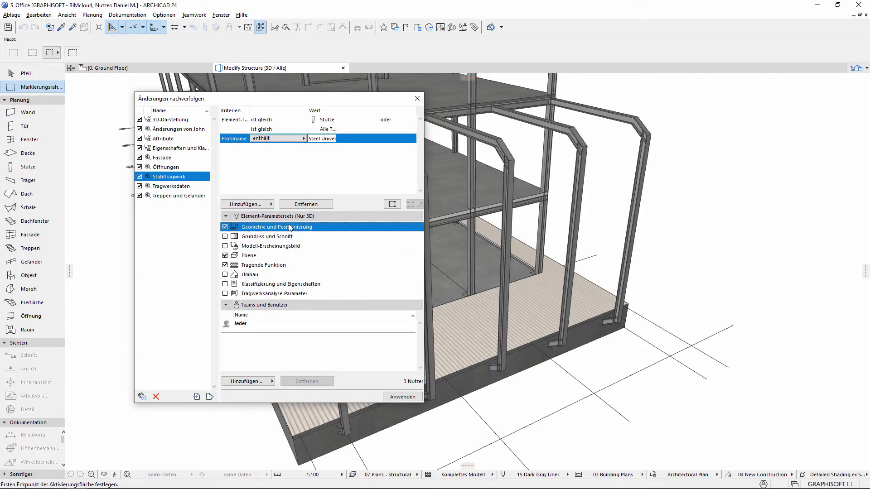
left_click(286, 257)
left_click(287, 266)
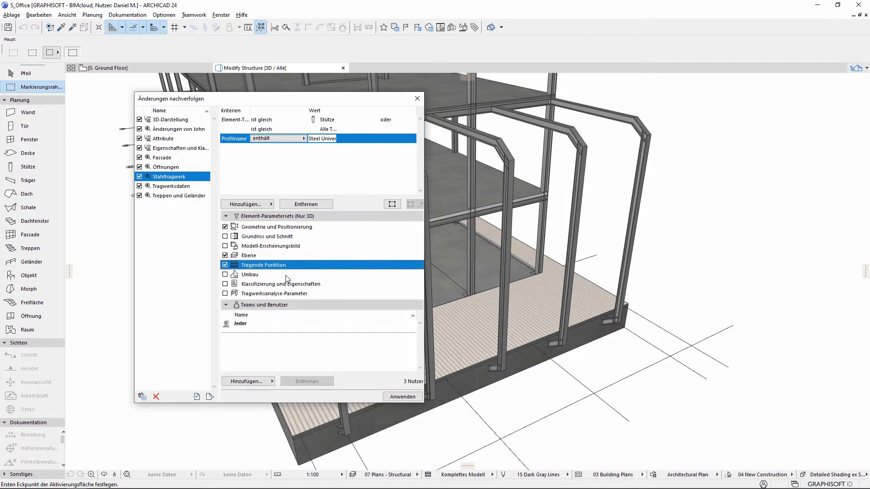
Step: Keep Jeder as the tracked users and apply the Stahltragwerk subscription
left_click(228, 325)
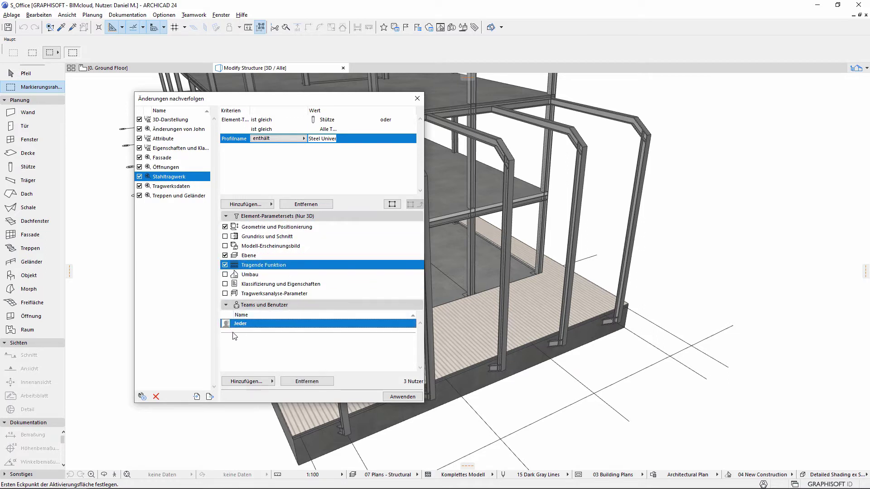
left_click(249, 382)
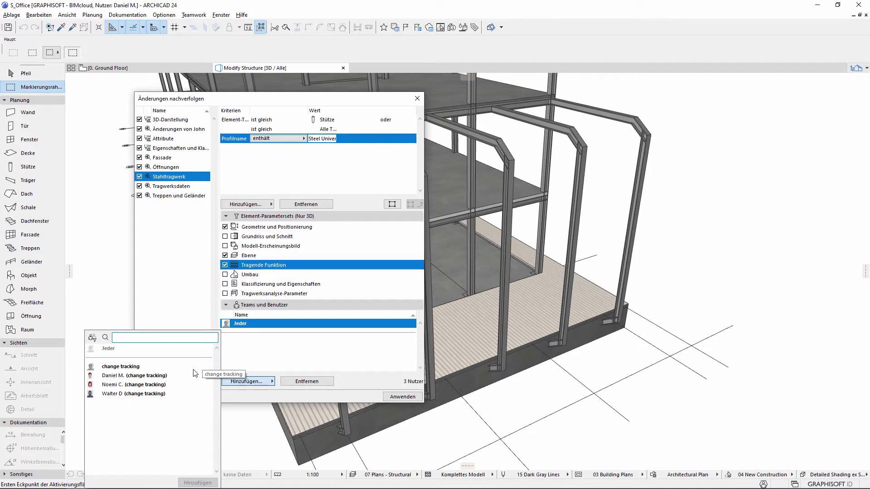
left_click(362, 358)
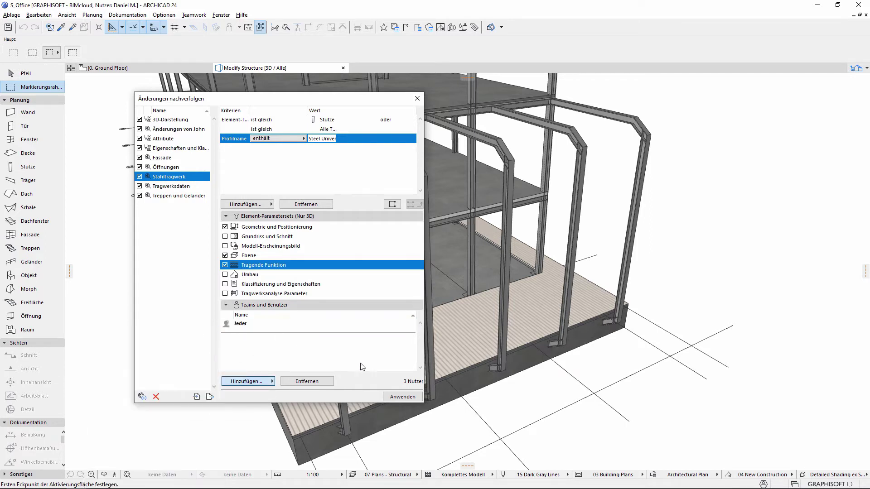
left_click(411, 398)
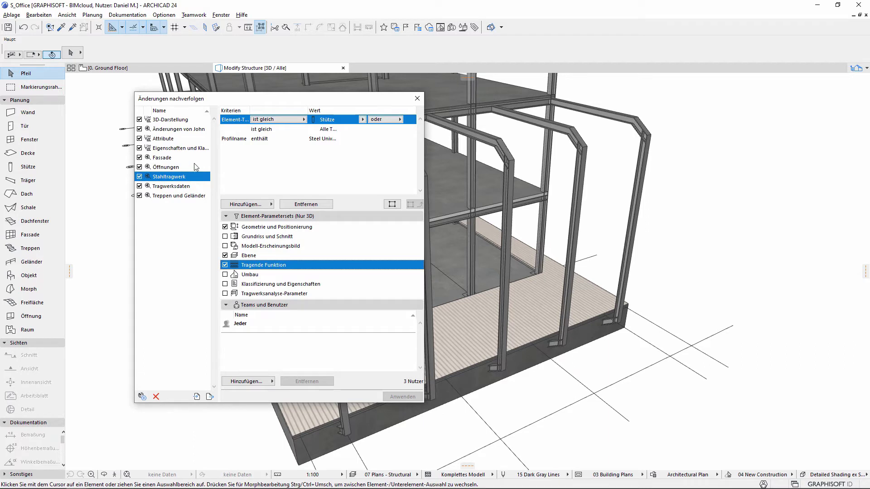
Step: Close the change-tracking settings and send the teammate's steel portal frame edits via Änderungen senden
left_click(417, 99)
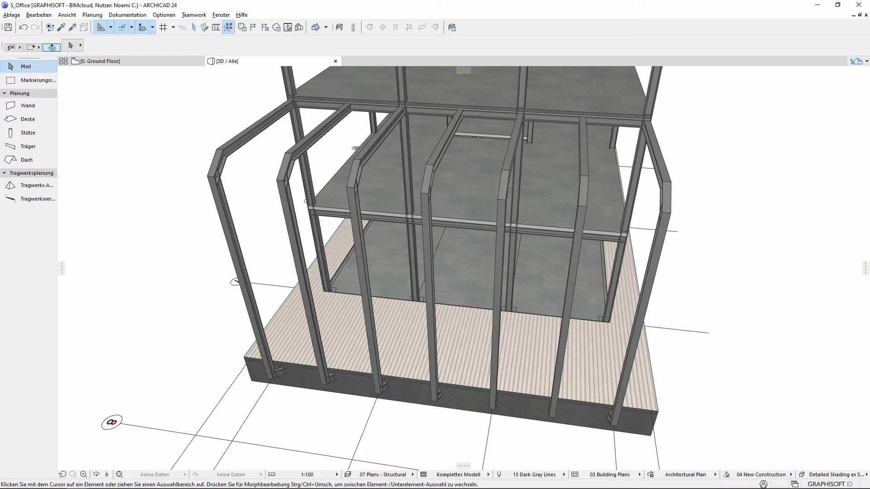
left_click(199, 15)
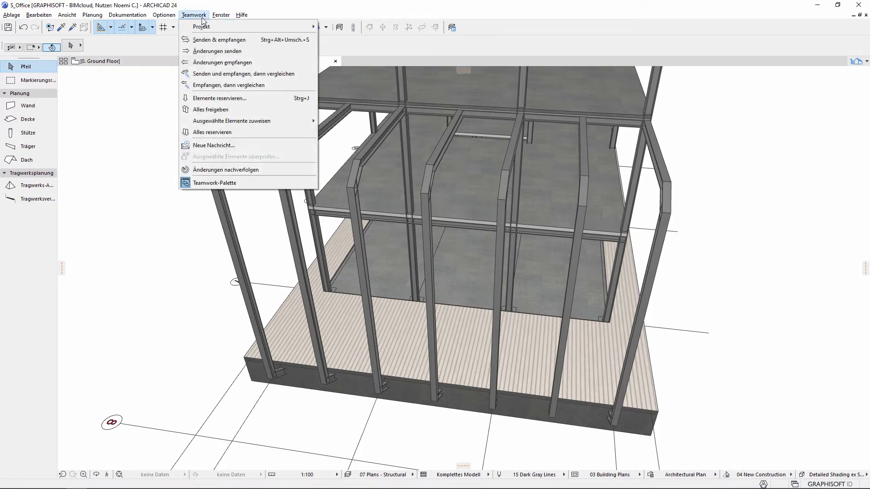
left_click(208, 51)
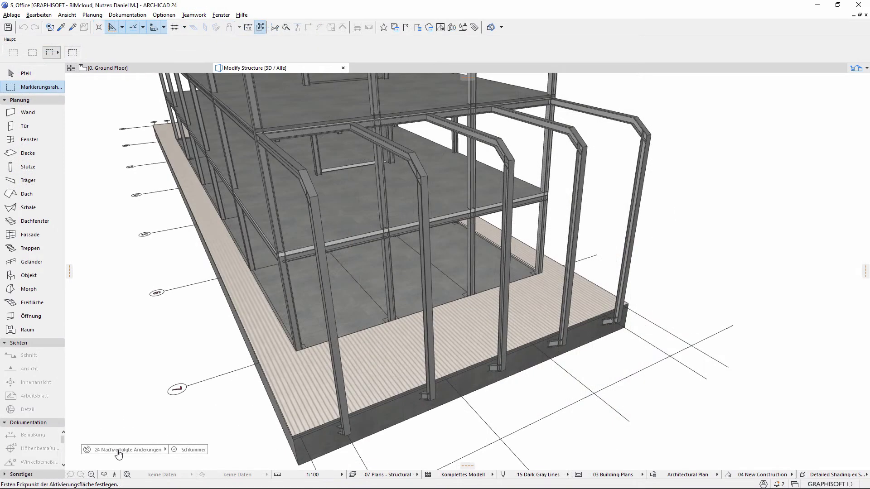
Step: Open the Stahltragwerk report and expand Neu and Geändert, each showing 8 elements
left_click(119, 451)
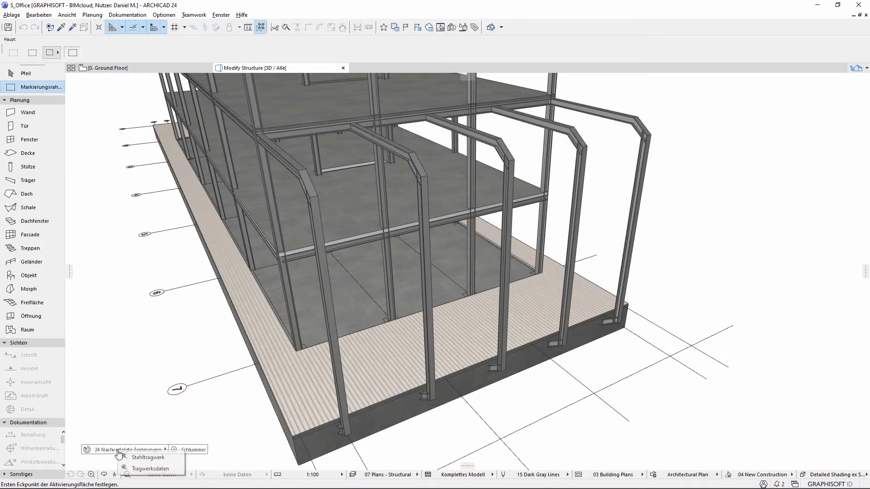
left_click(154, 459)
left_click(398, 145)
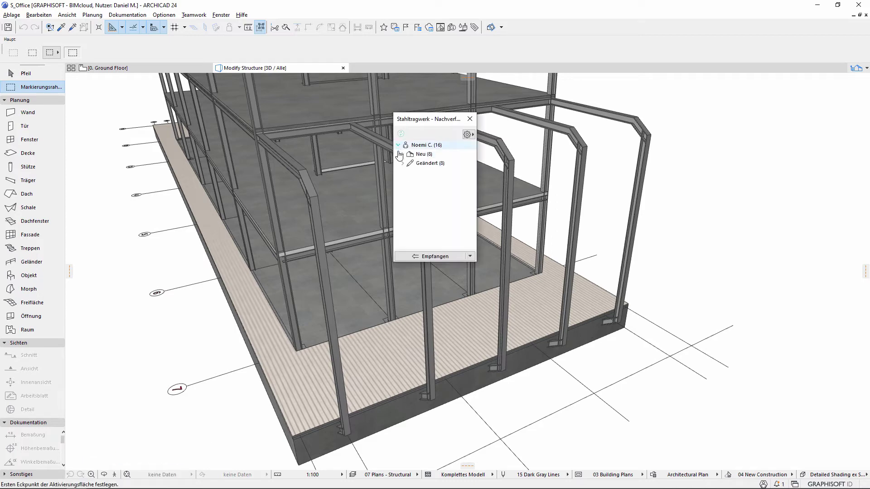
left_click(403, 154)
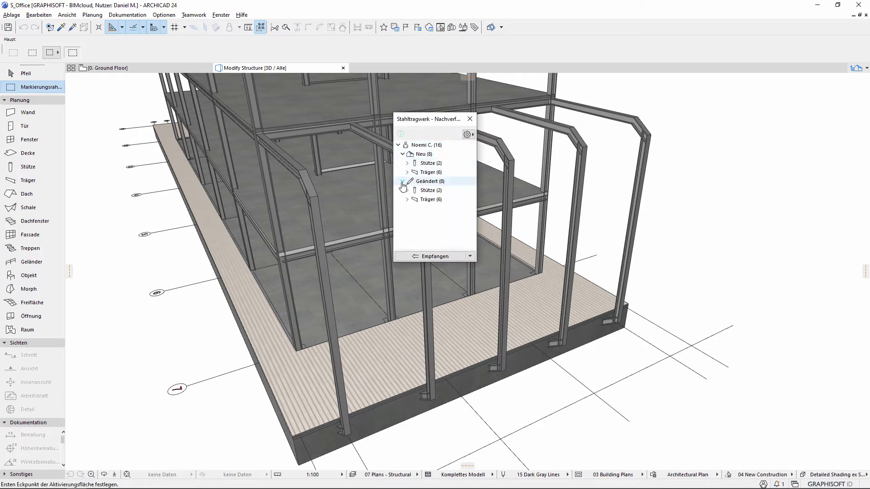
left_click(402, 181)
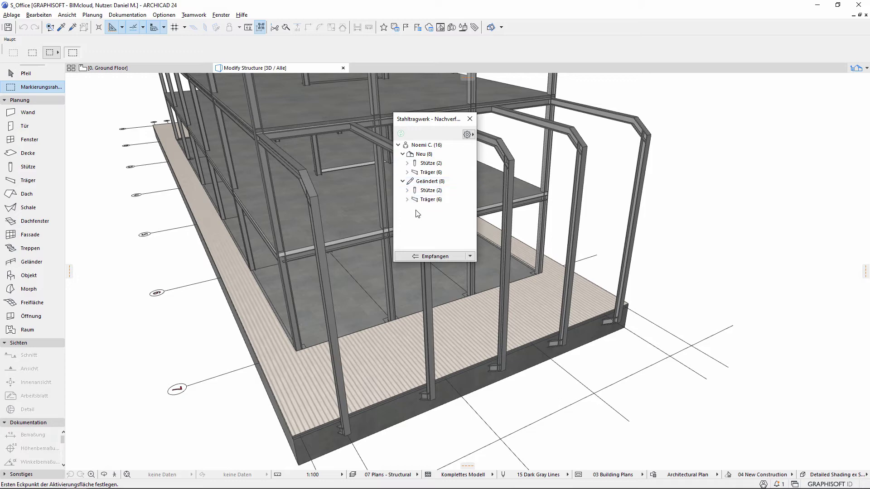
Step: Check the report's display options, then open the Teamwork-Palette
left_click(467, 134)
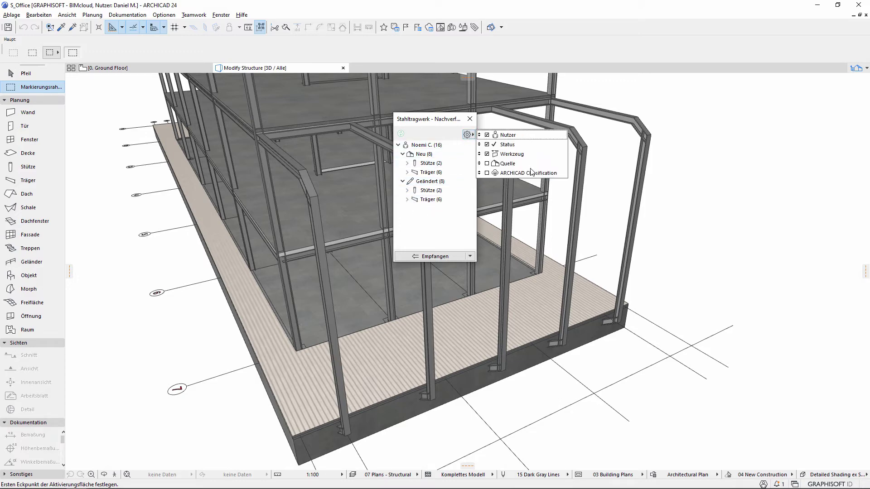
left_click(452, 236)
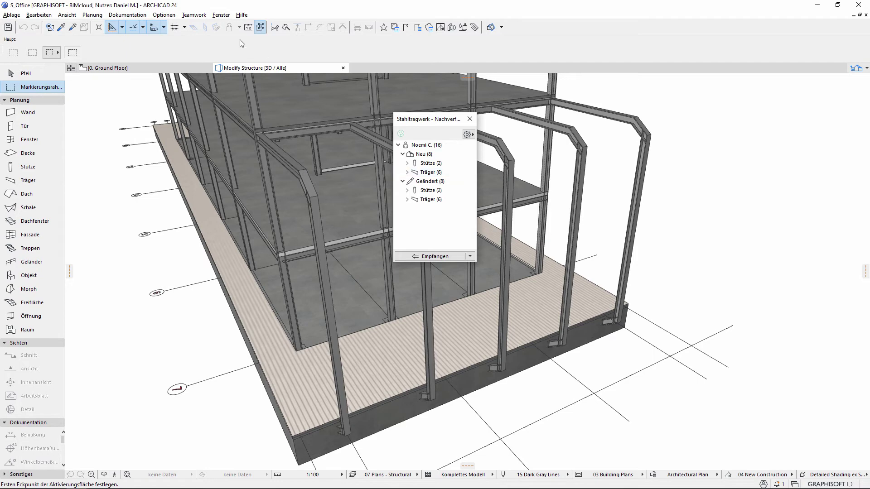
left_click(194, 15)
left_click(197, 183)
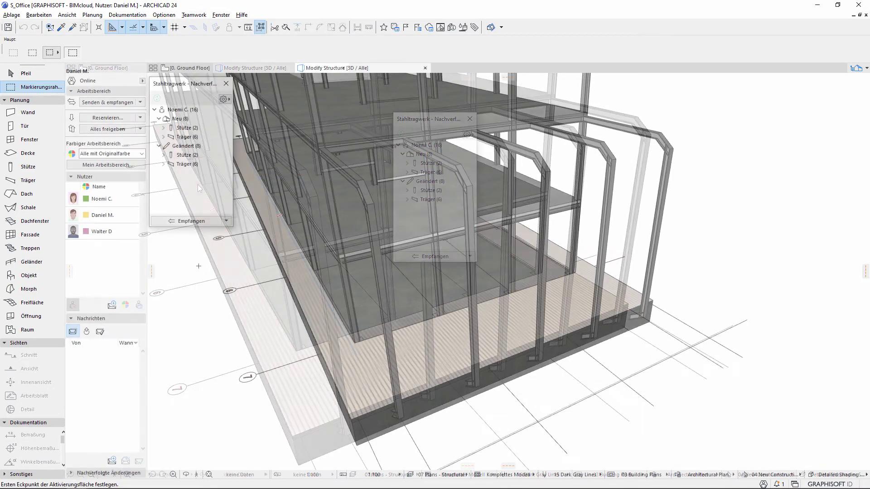
Step: Open the Stahltragwerk change notification from the tracked subscriptions list
left_click(72, 474)
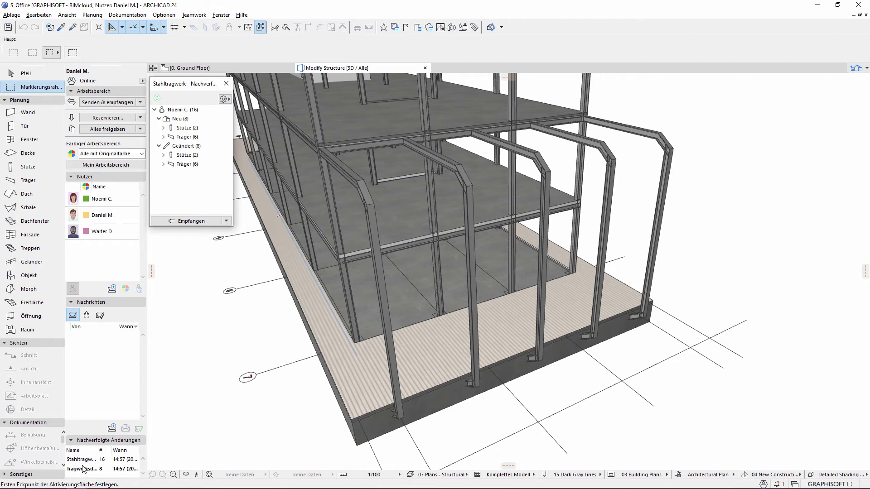
left_click(84, 460)
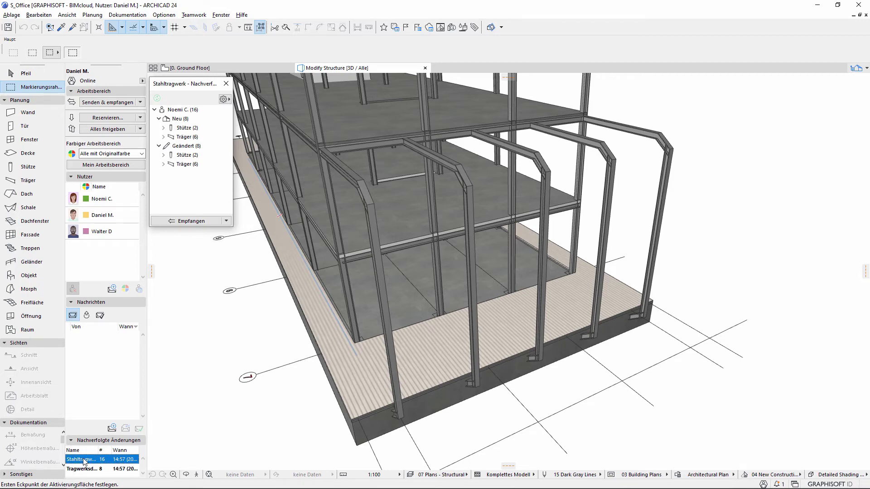
right_click(83, 461)
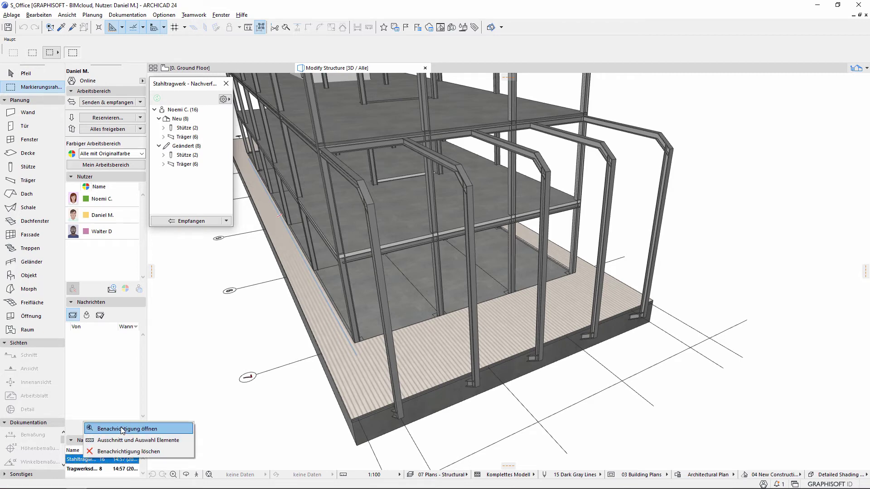
left_click(123, 429)
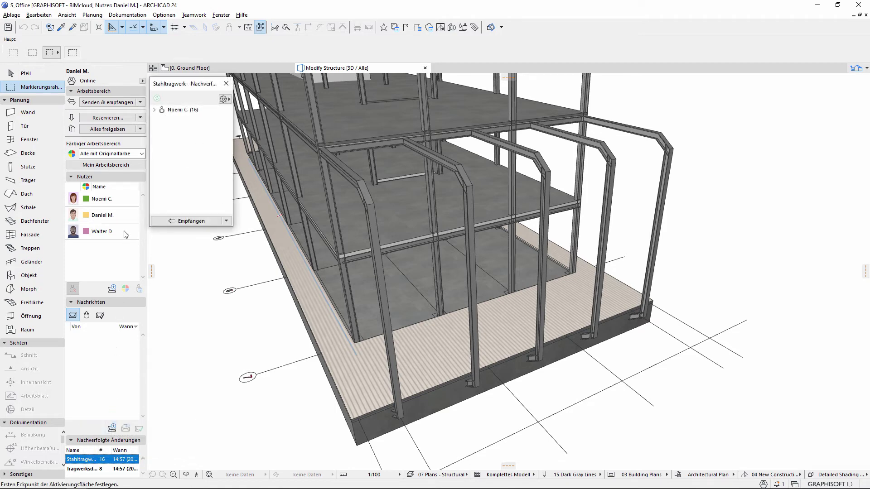
Step: Set Farbiger Arbeitsbereich to highlight tracked changes, then receive changes and compare models
left_click(138, 154)
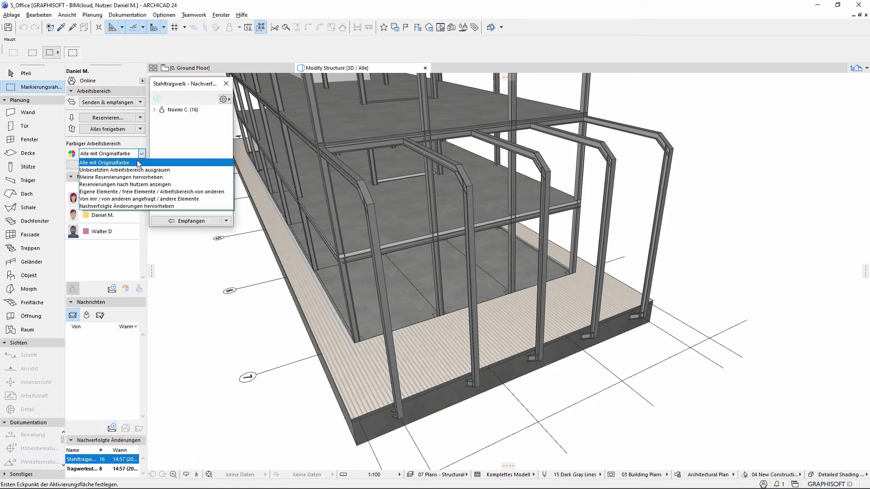
left_click(135, 207)
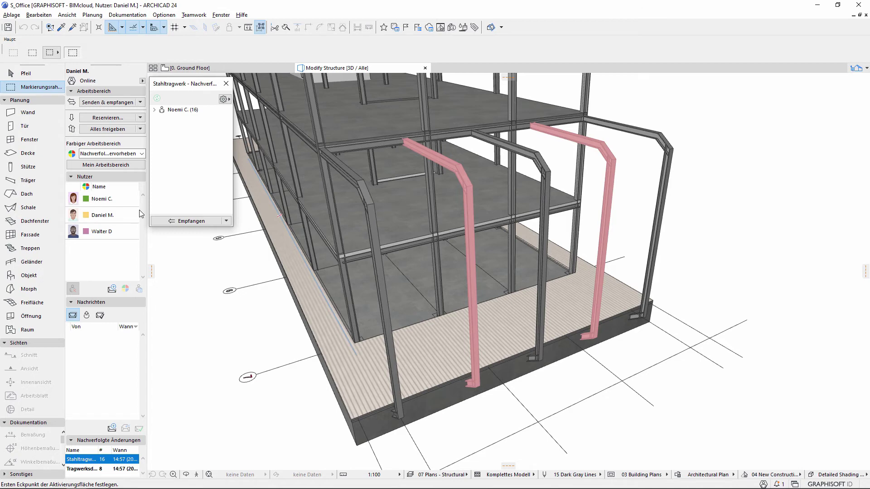
left_click(229, 224)
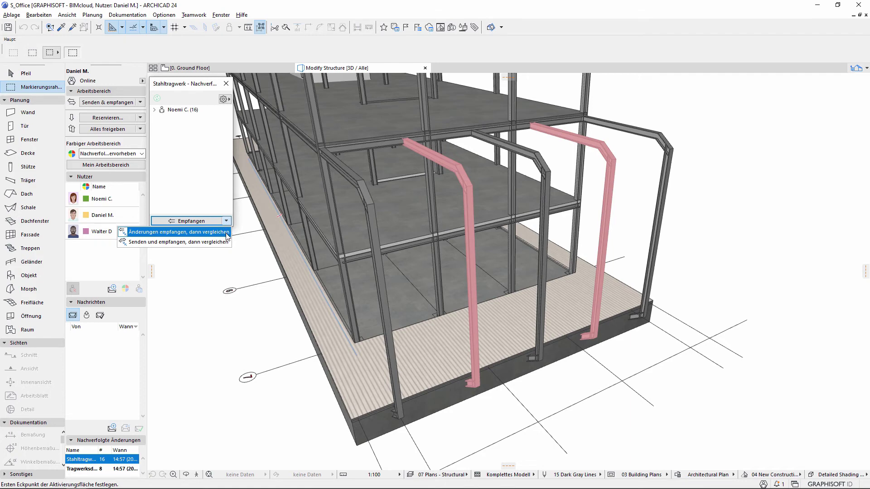
left_click(225, 235)
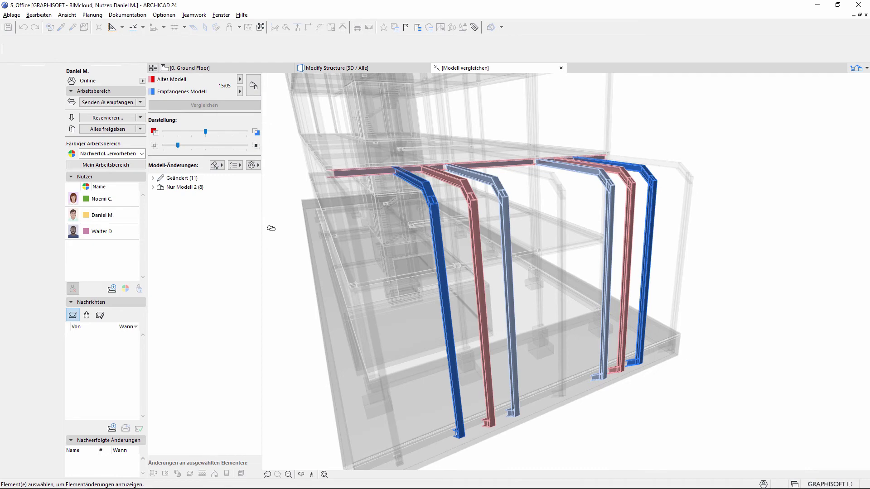
Step: Expand and select both the Geändert (11) and Nur Modell 2 (8) groups, then bring up their context menu
left_click(153, 178)
left_click(153, 205)
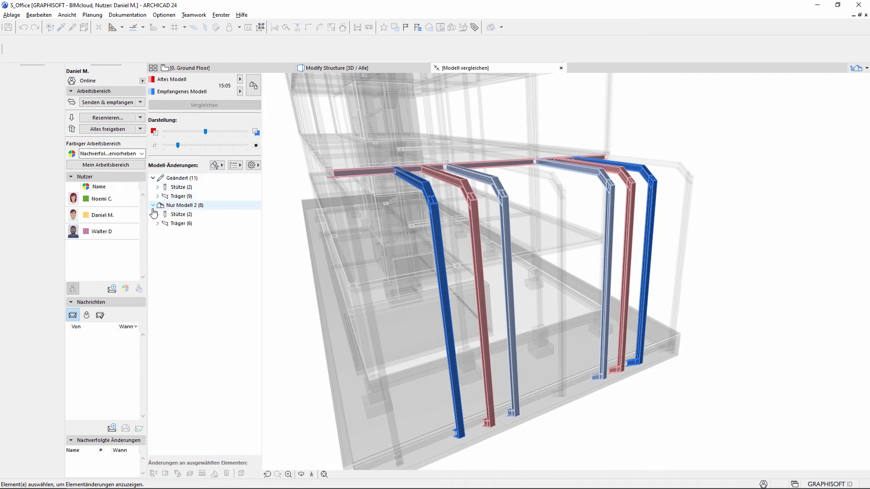
left_click(199, 207)
left_click(202, 179, "ctrl")
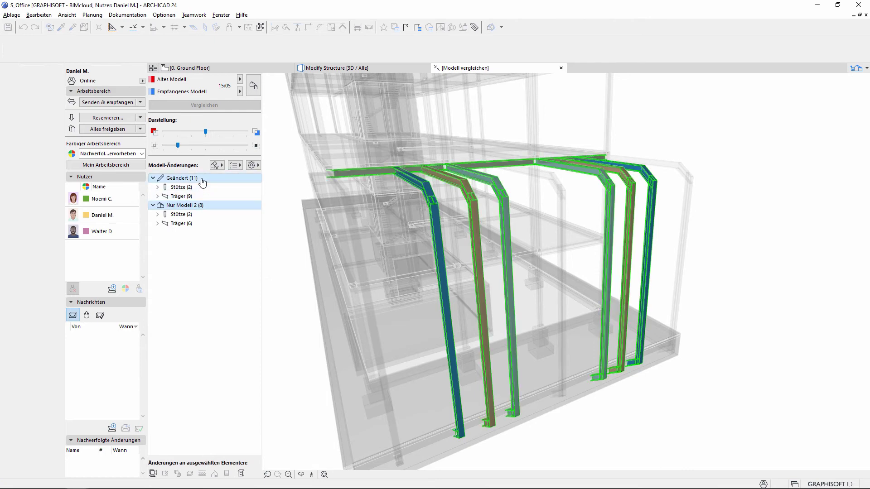
right_click(202, 182)
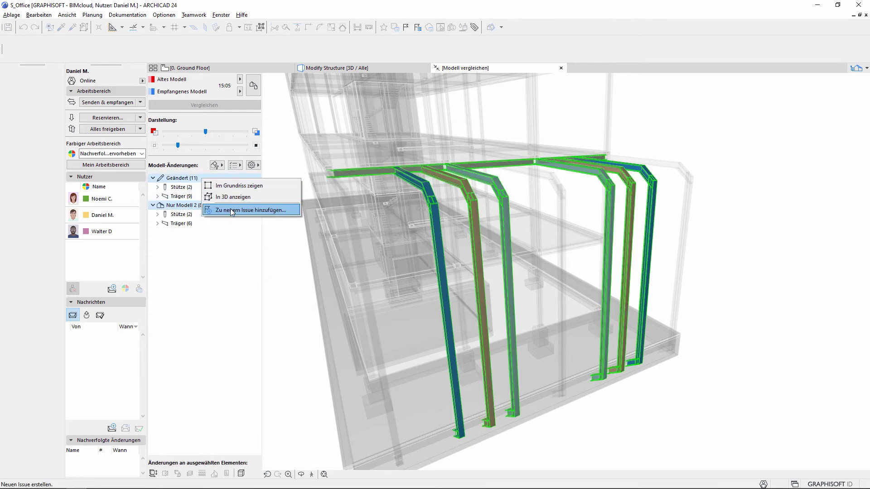